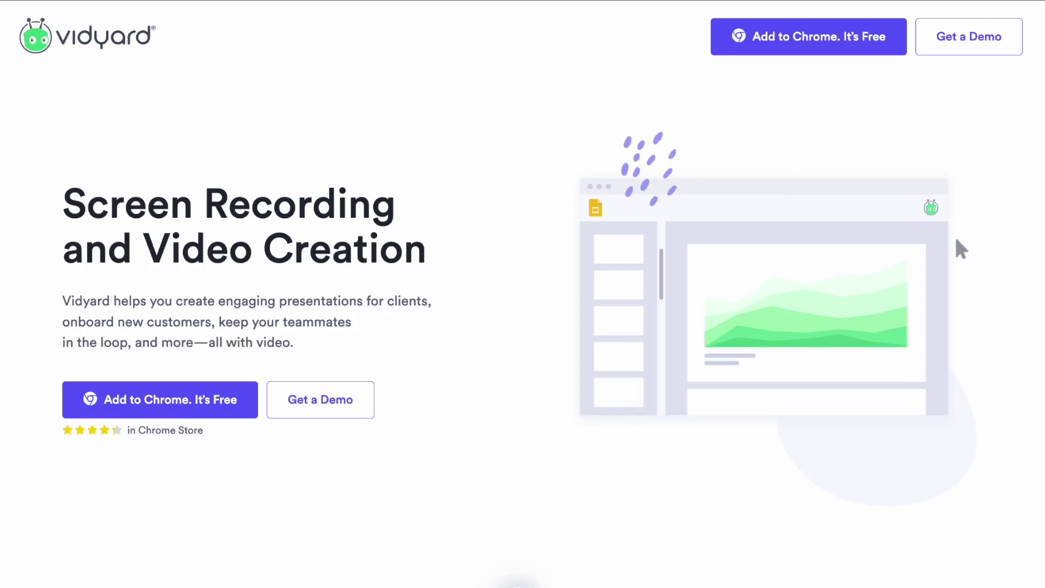
scroll(522, 294, down, 10)
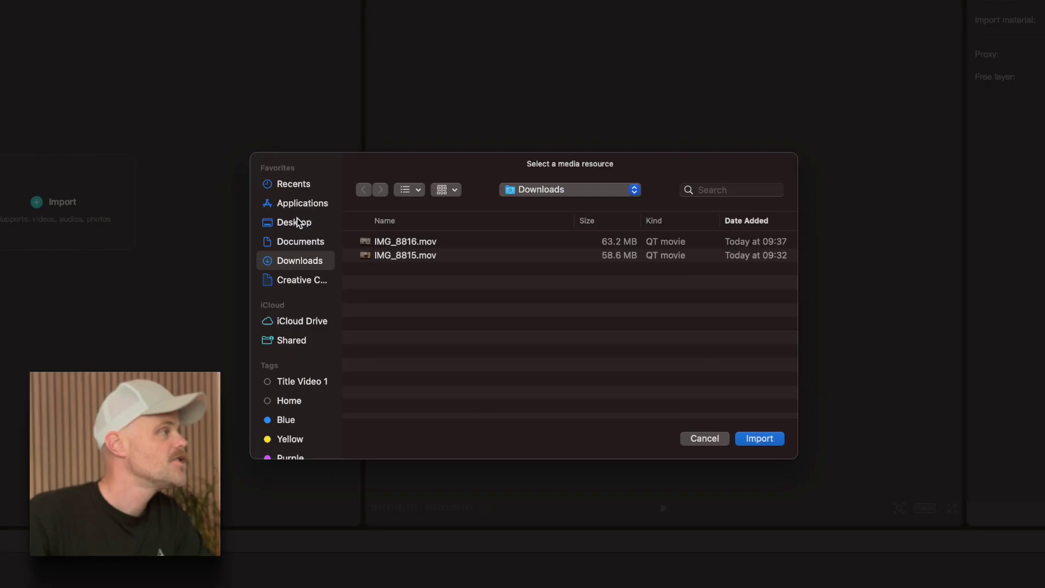
Import the Demo content video from the Desktop folder and place it on the timeline.
click(296, 222)
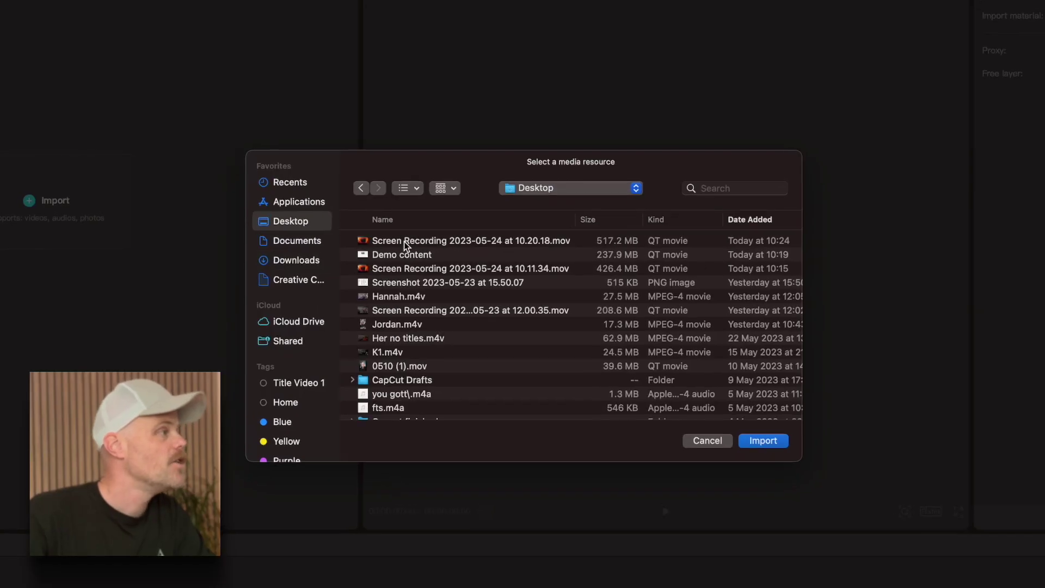
click(398, 255)
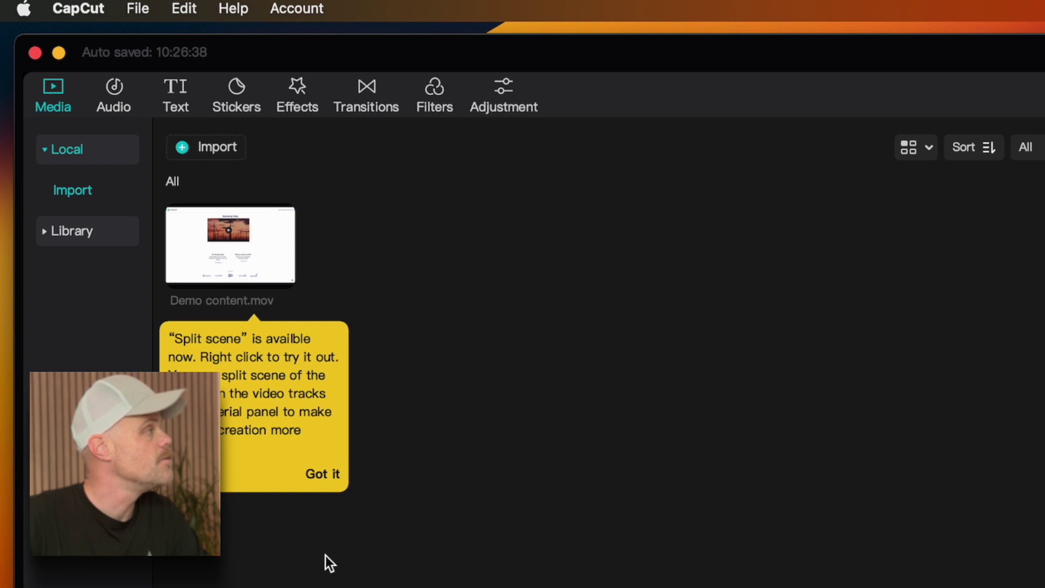
drag(263, 293, 249, 418)
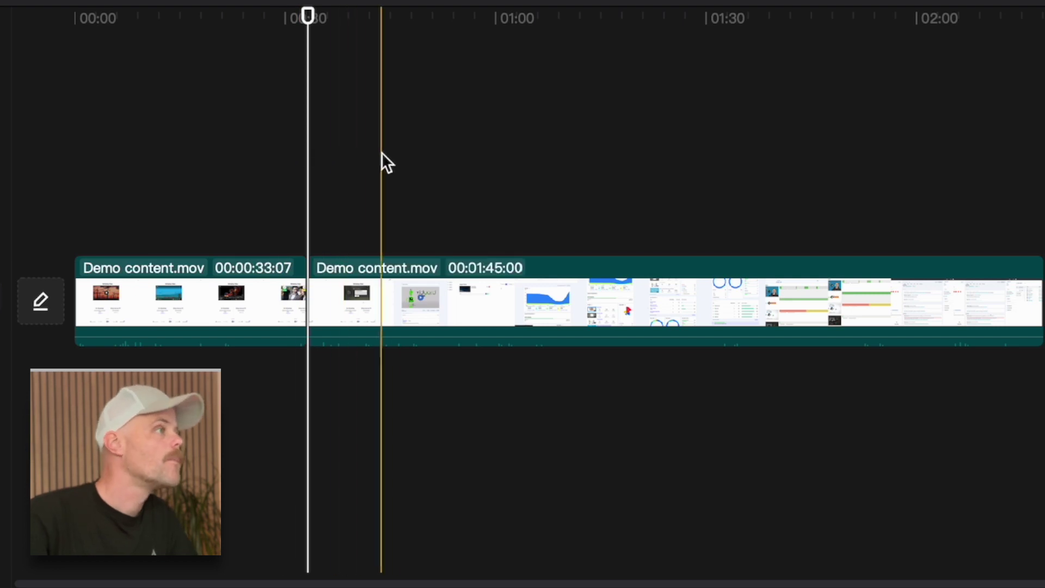
Trim unwanted footage from the starts of the Demo content.mov segments on the timeline.
click(382, 153)
key(q)
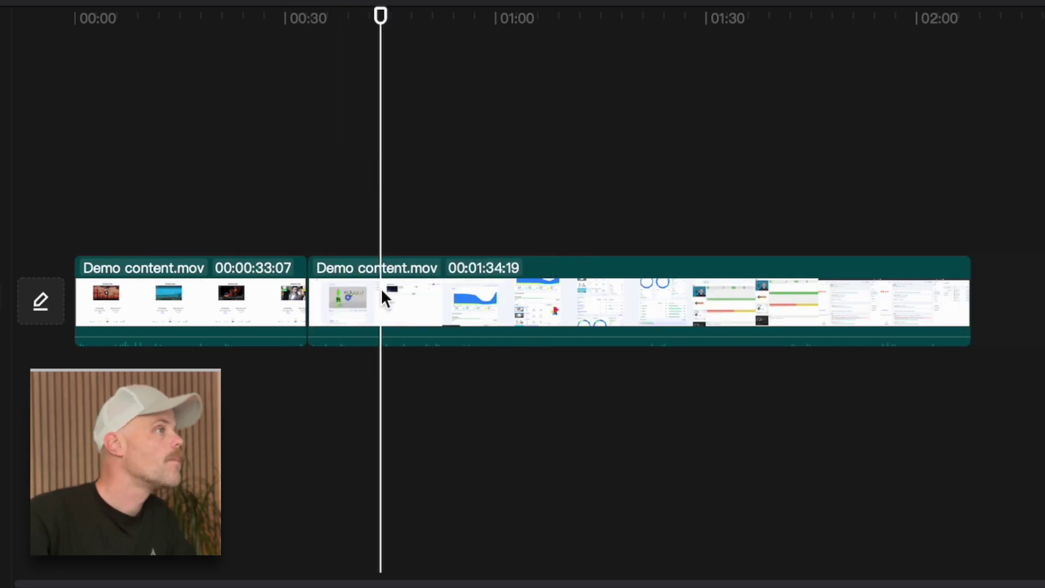
key(q)
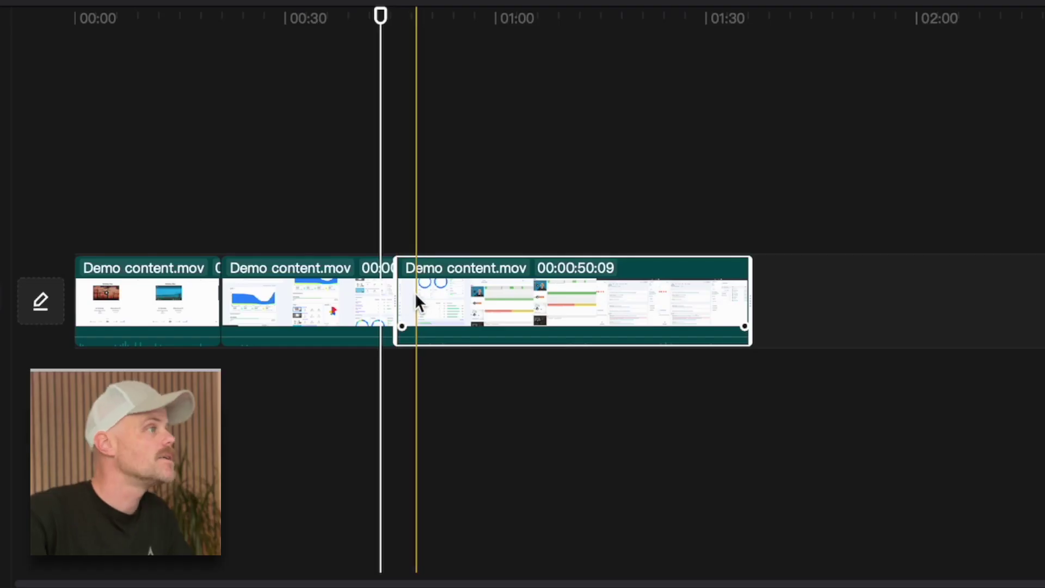
drag(414, 292, 405, 294)
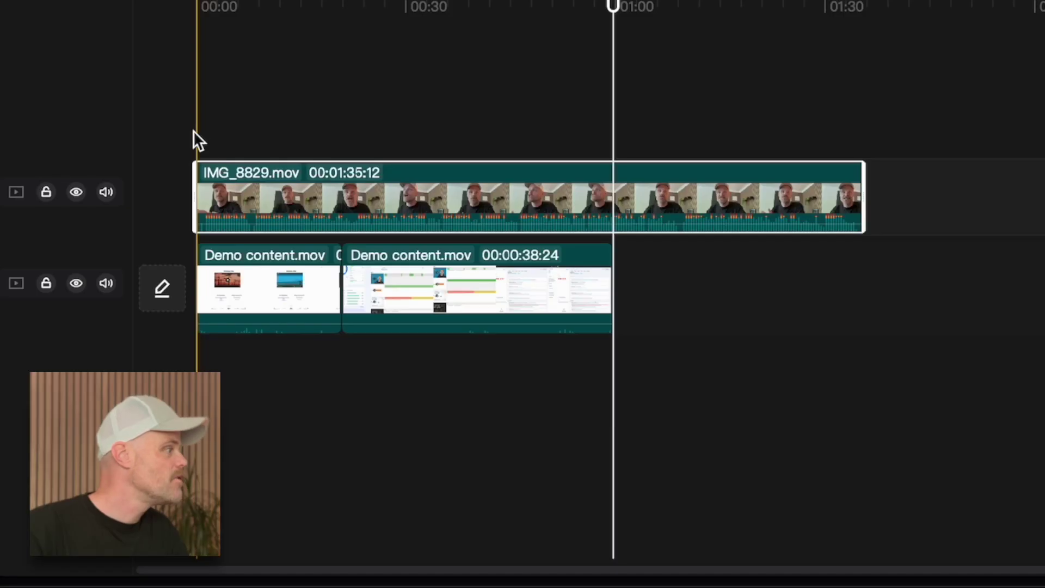
Preview the edit from the timeline's start and shrink the IMG_8829.mov overlay to a small picture over the demo footage.
click(194, 140)
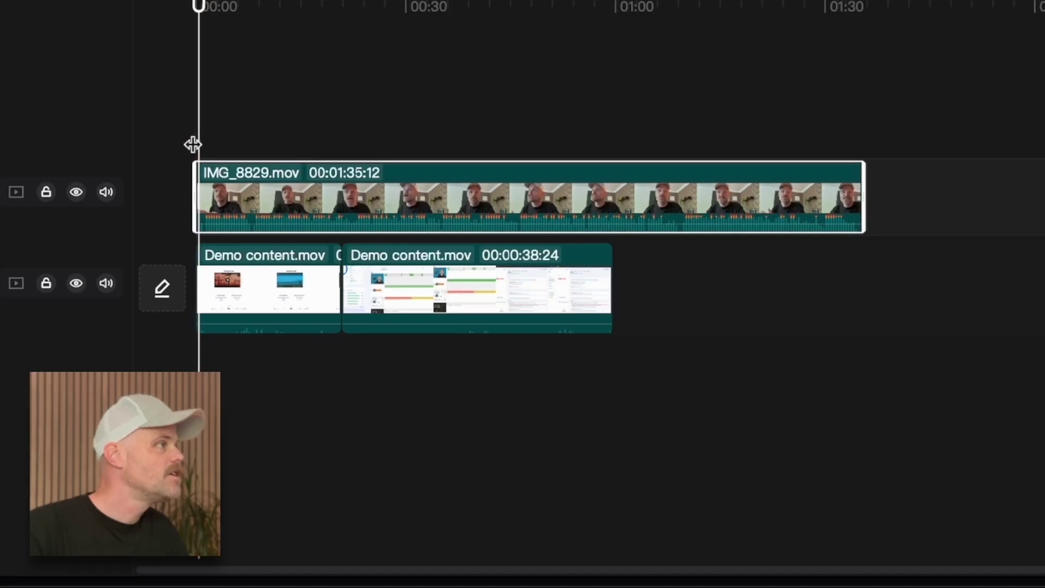
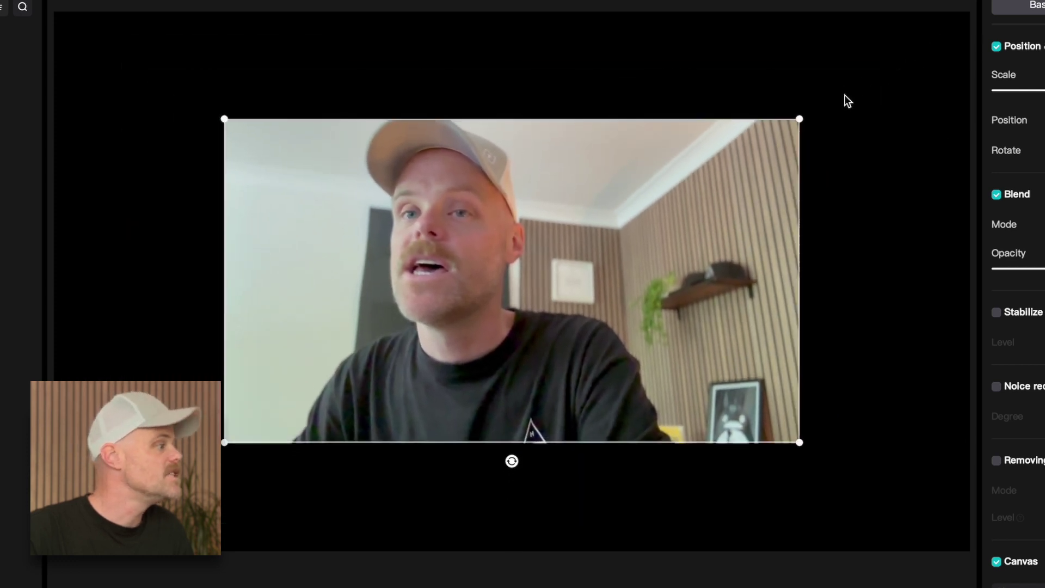
key(space)
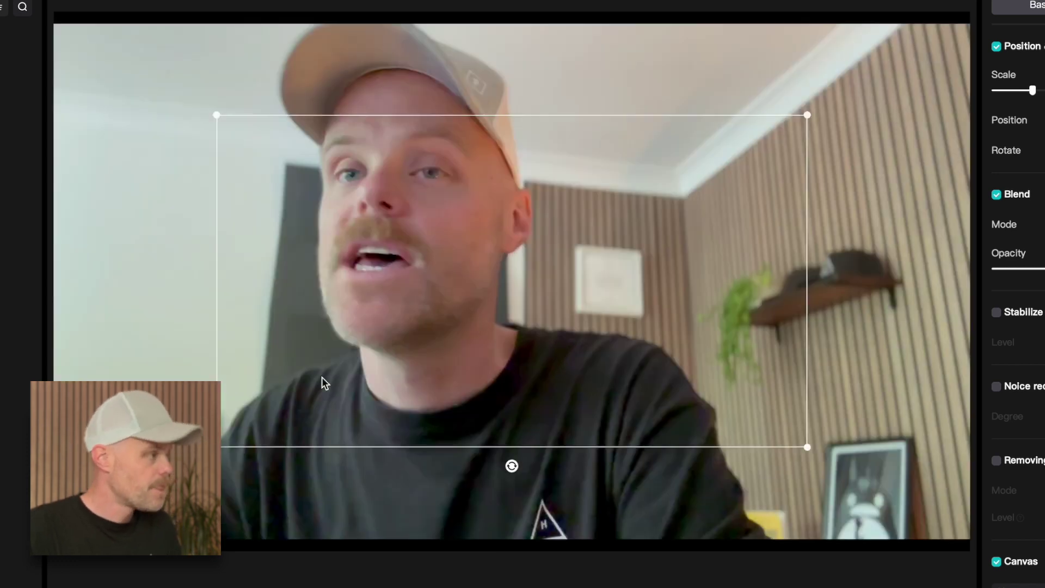
click(726, 165)
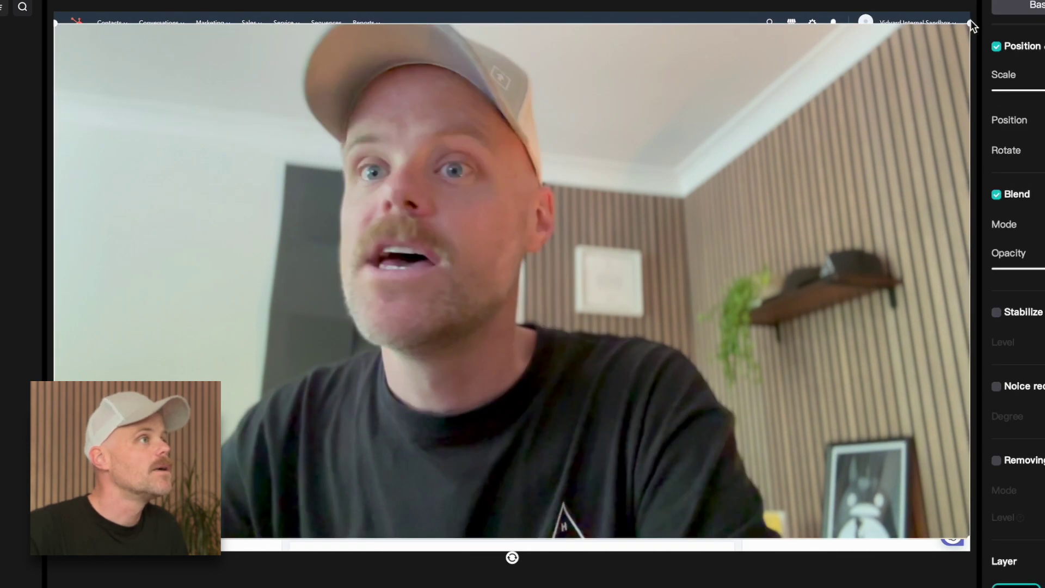
drag(970, 20, 451, 378)
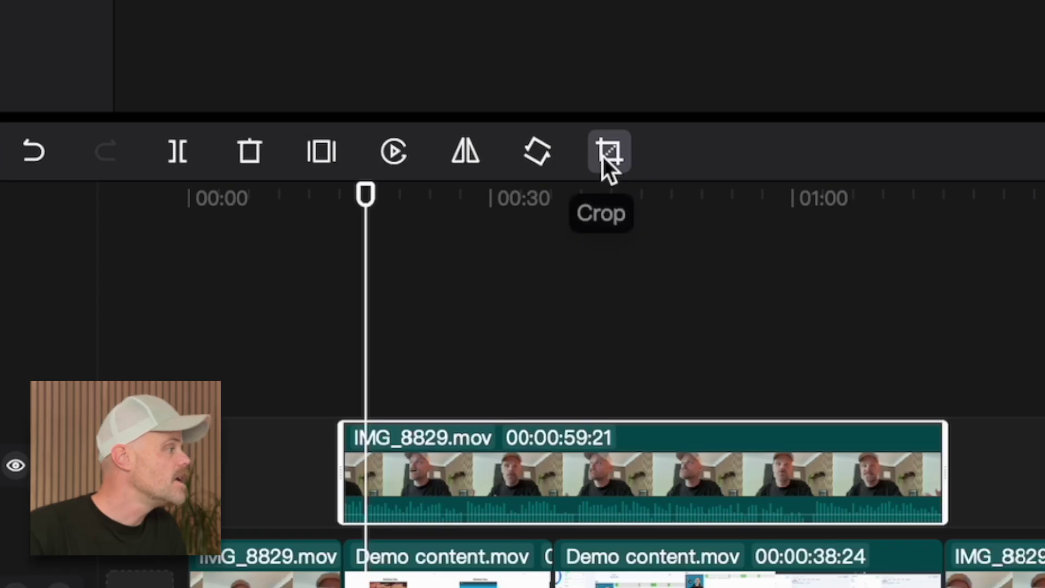
Crop the IMG_8829.mov overlay freely around the presenter's head and shoulders, and scale the cropped picture down slightly.
click(603, 156)
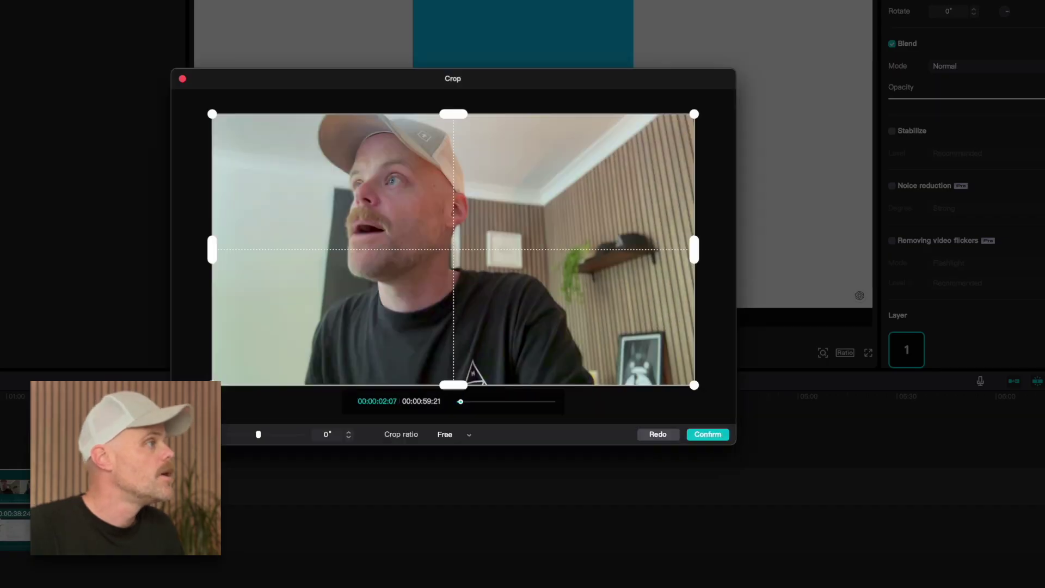
drag(695, 250, 512, 260)
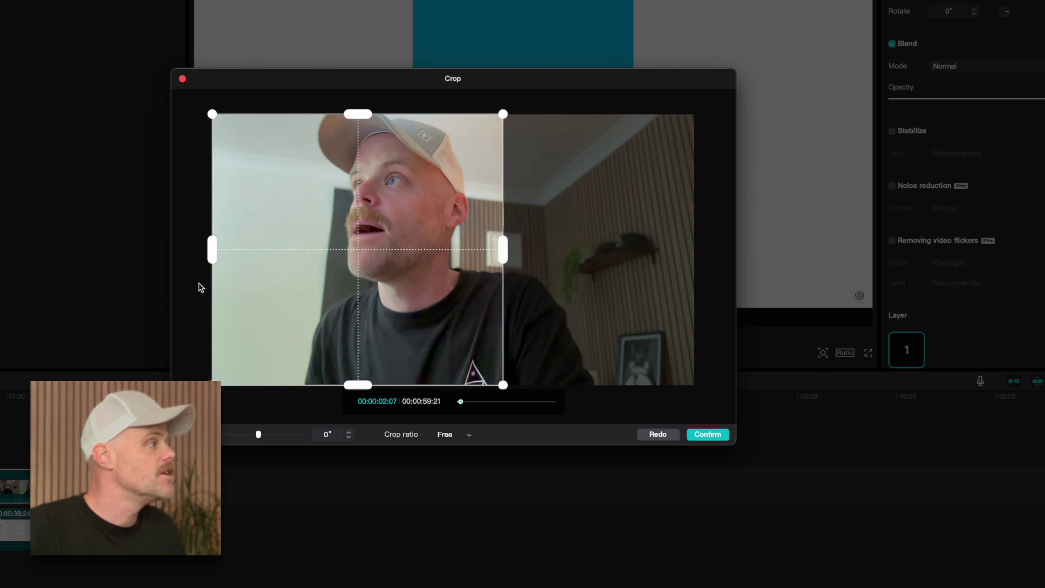
drag(211, 249, 301, 250)
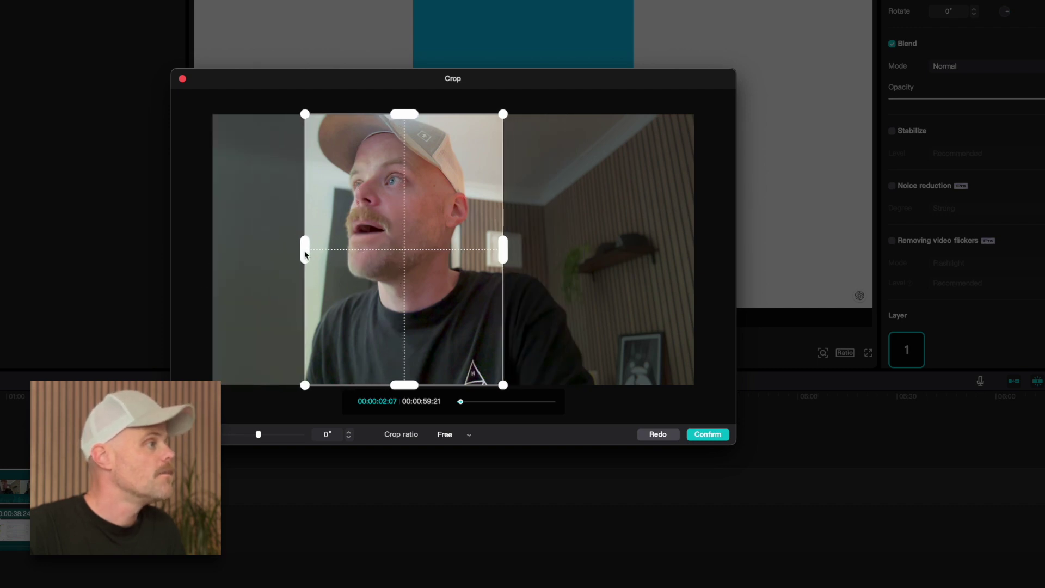
drag(395, 384, 402, 365)
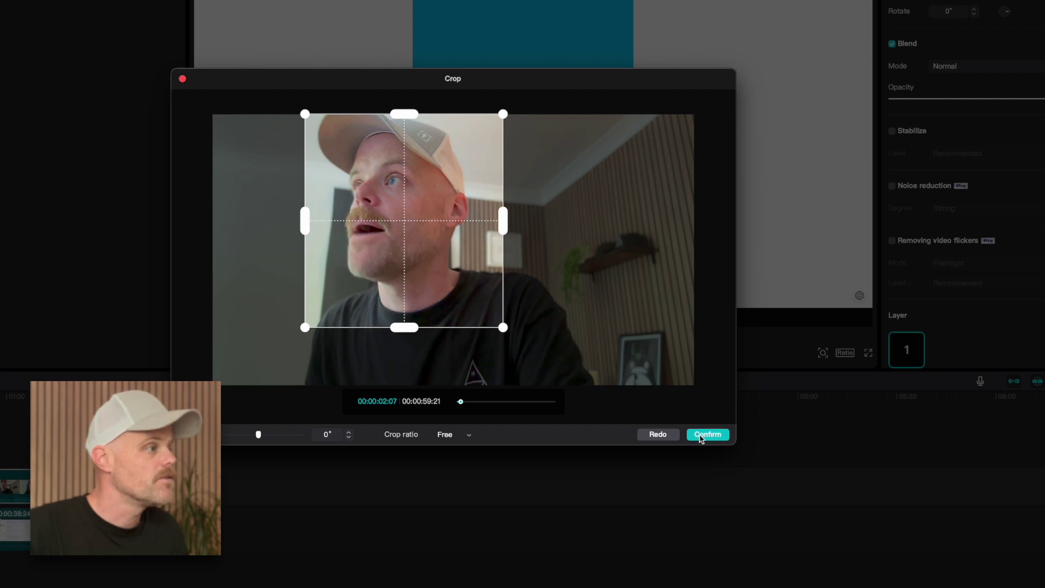
click(702, 435)
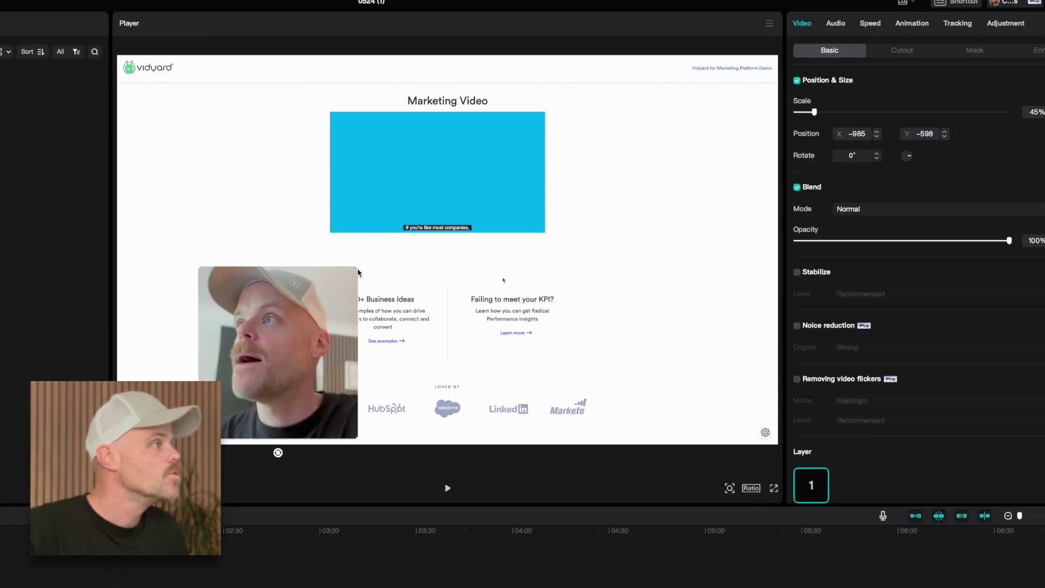
drag(357, 272, 331, 294)
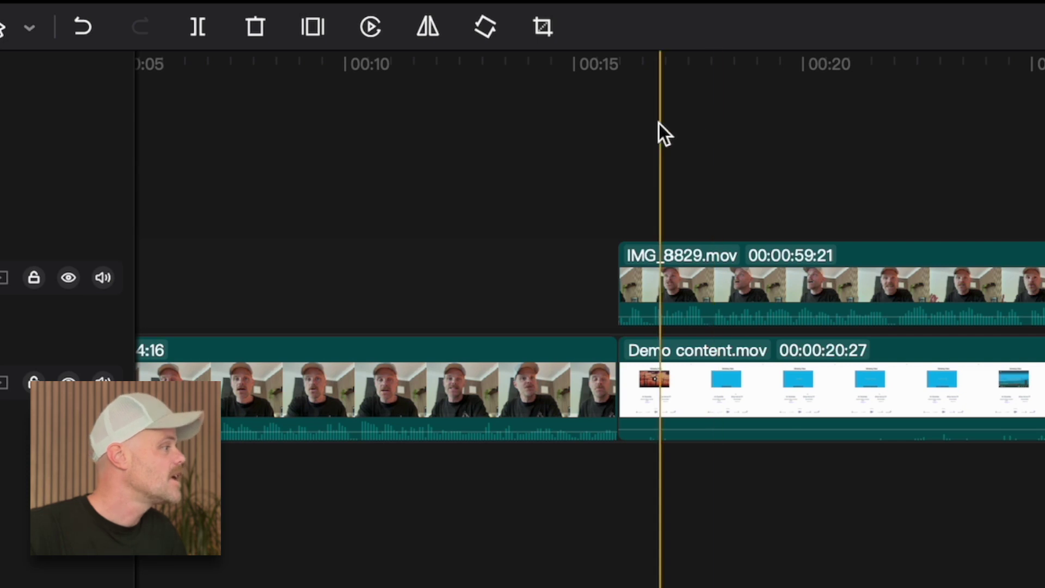
Preview the transition at the cut between the opening IMG_8829.mov clip and the first Demo content.mov clip.
click(619, 131)
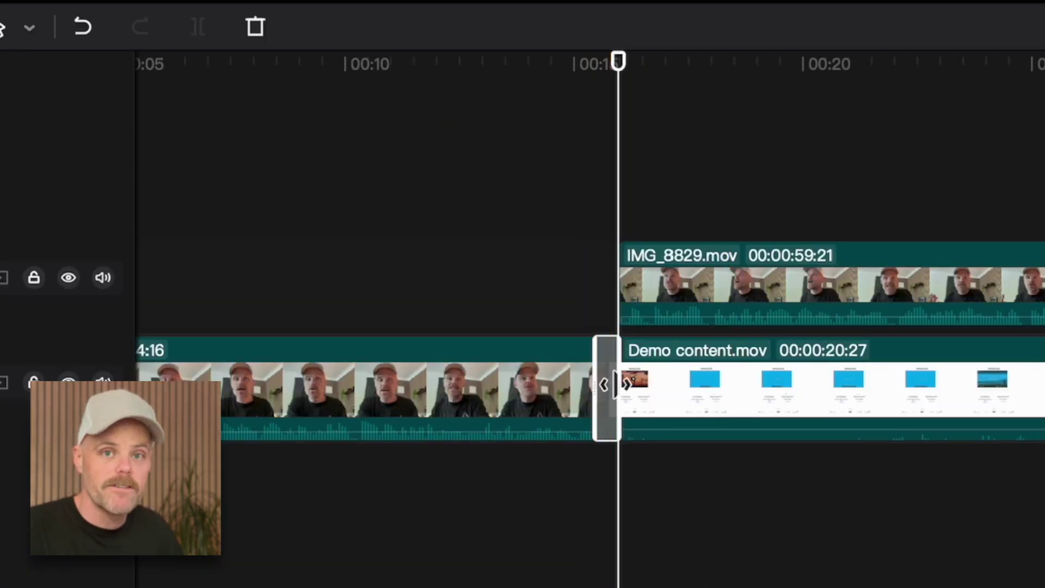
click(570, 255)
key(space)
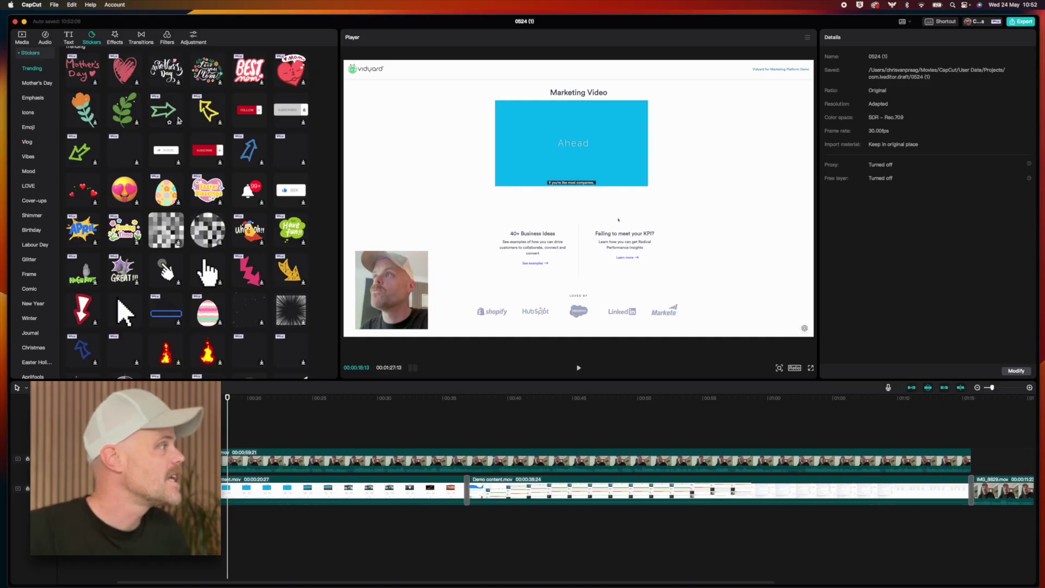
Browse the arrow and pointer stickers, and extend the curved double-arrow sticker slightly on the timeline.
scroll(179, 133, down, 2)
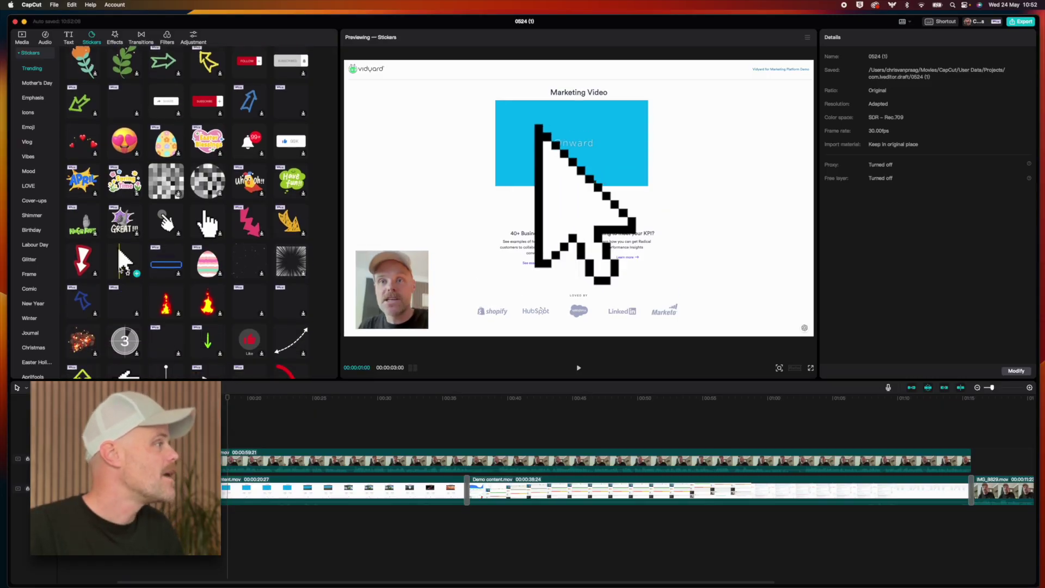
scroll(120, 269, down, 3)
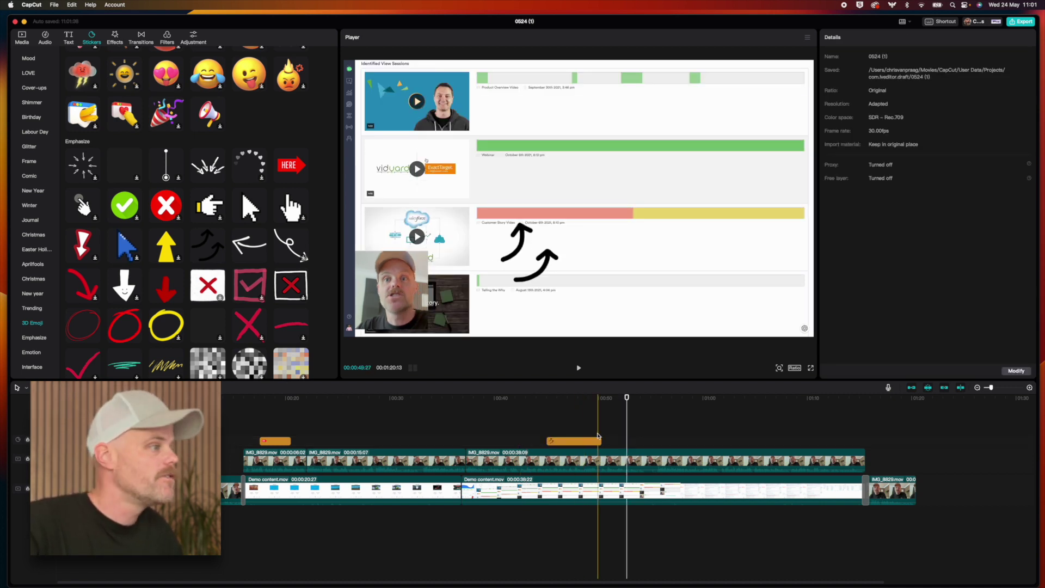
click(599, 442)
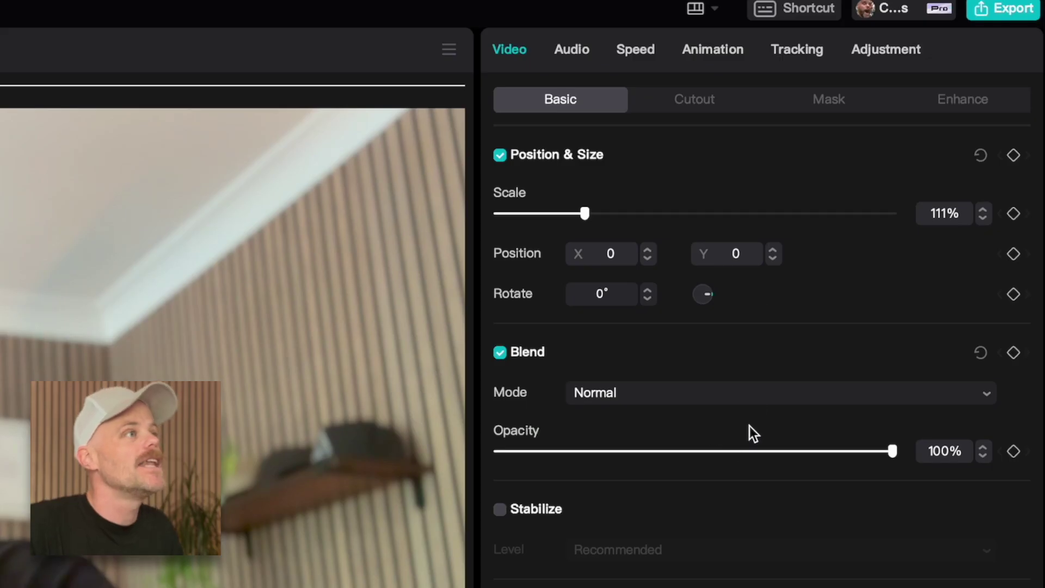
Apply the Fade In entrance animation to the opening presenter clip.
click(709, 57)
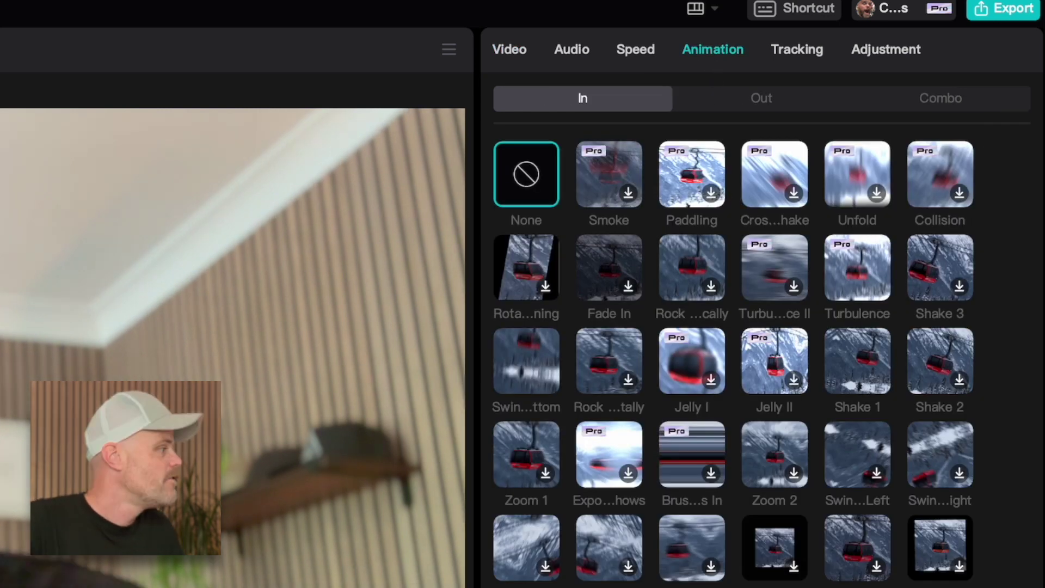
click(609, 267)
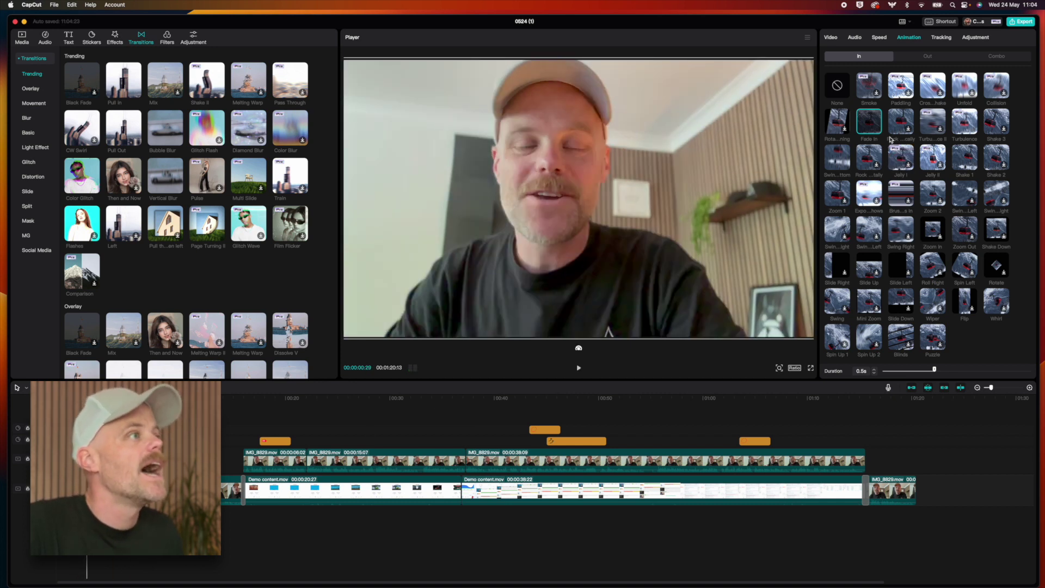
Apply the Fade Out exit animation to the closing IMG_8829.mov clip at the end of the timeline.
click(905, 498)
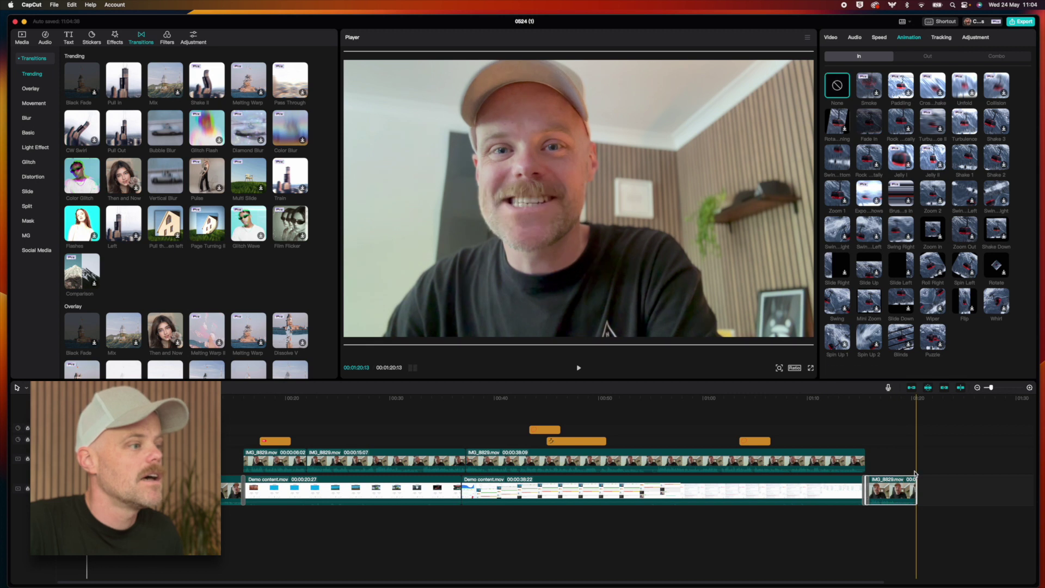
click(916, 464)
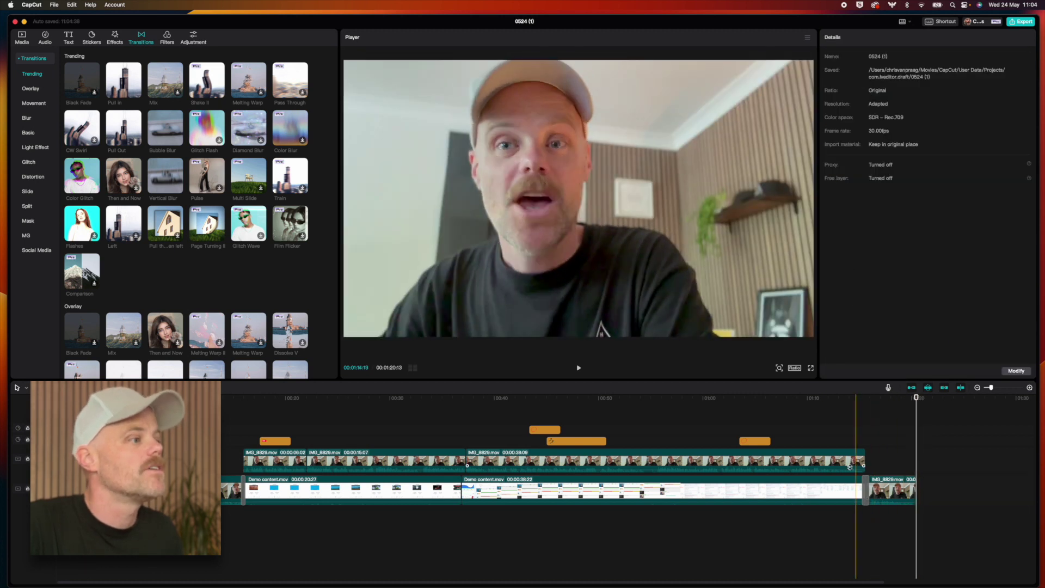
click(892, 490)
click(877, 130)
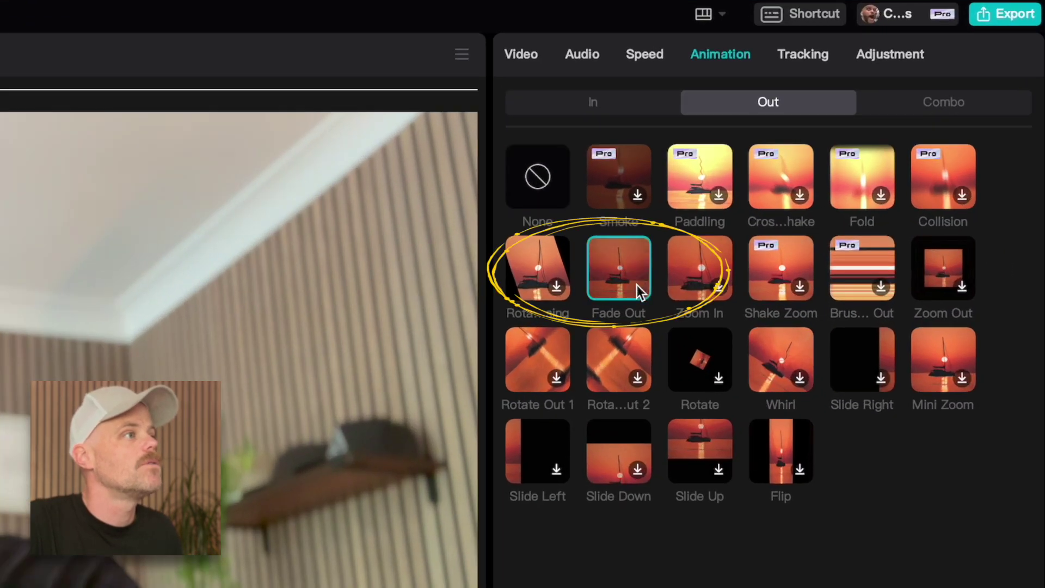
click(900, 441)
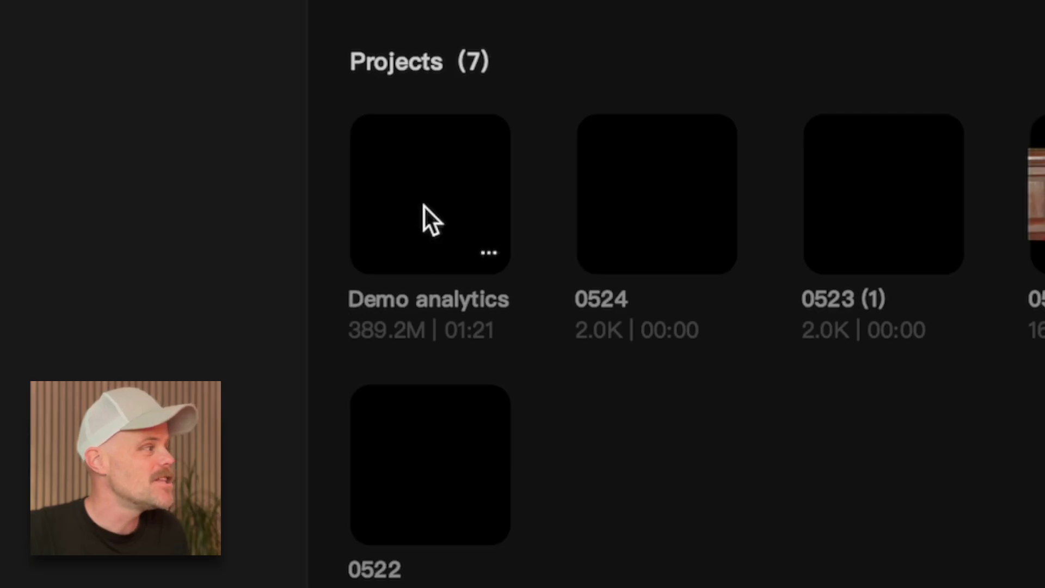
Duplicate the Demo analytics project and select the second IMG_8829.mov clip of the intro on the timeline.
click(491, 253)
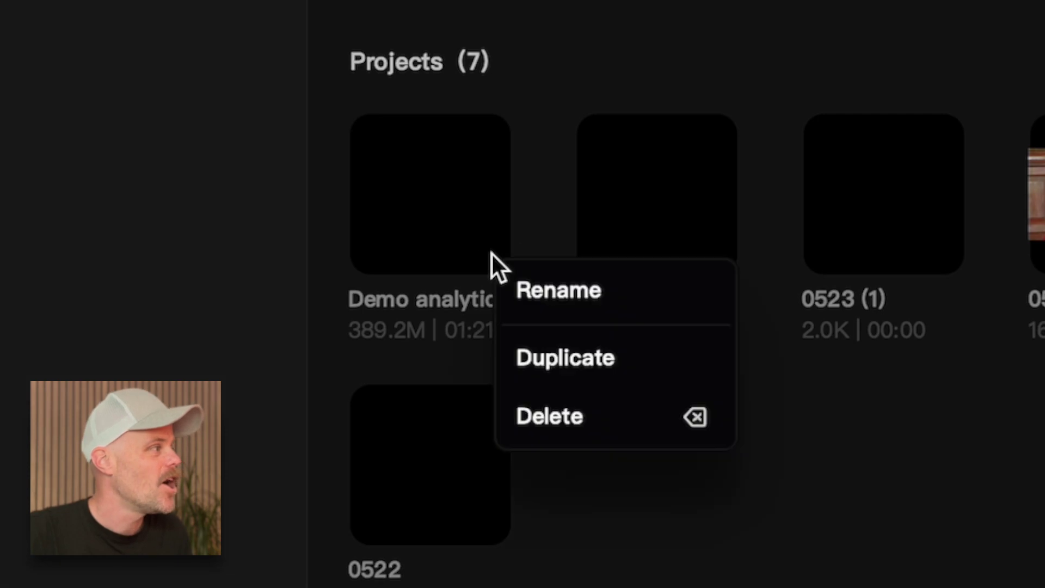
click(572, 367)
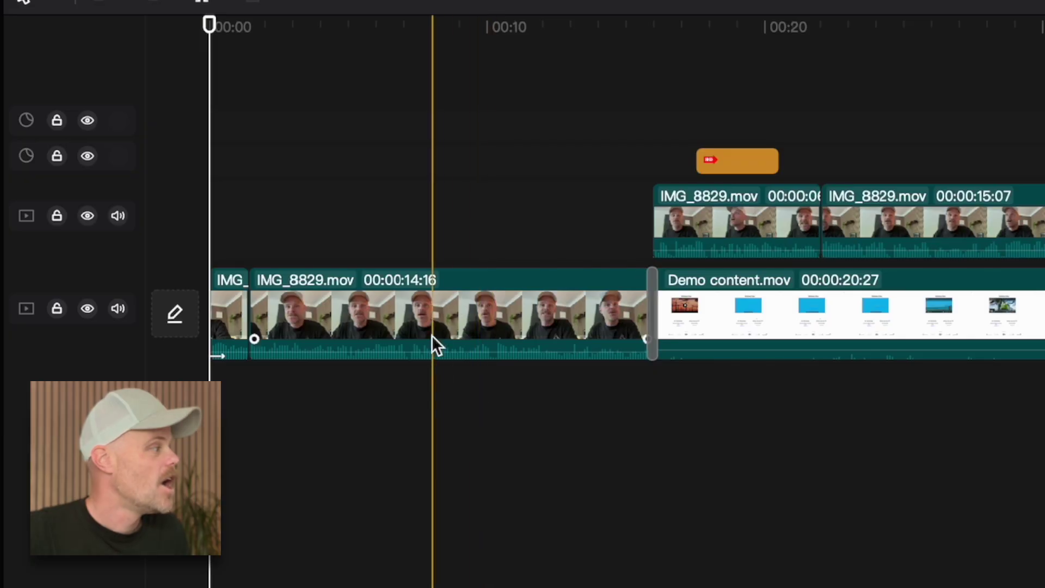
click(428, 327)
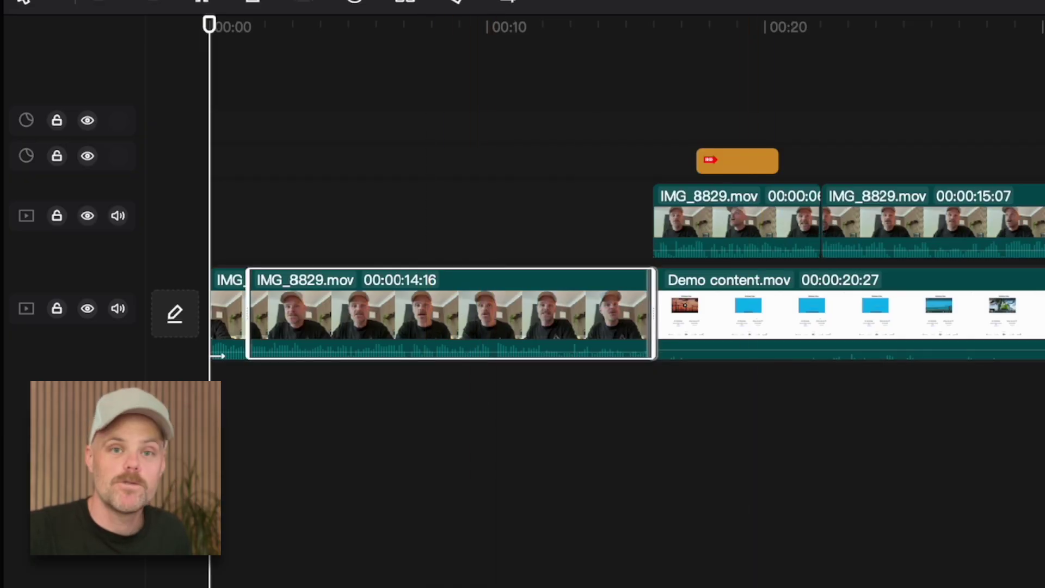